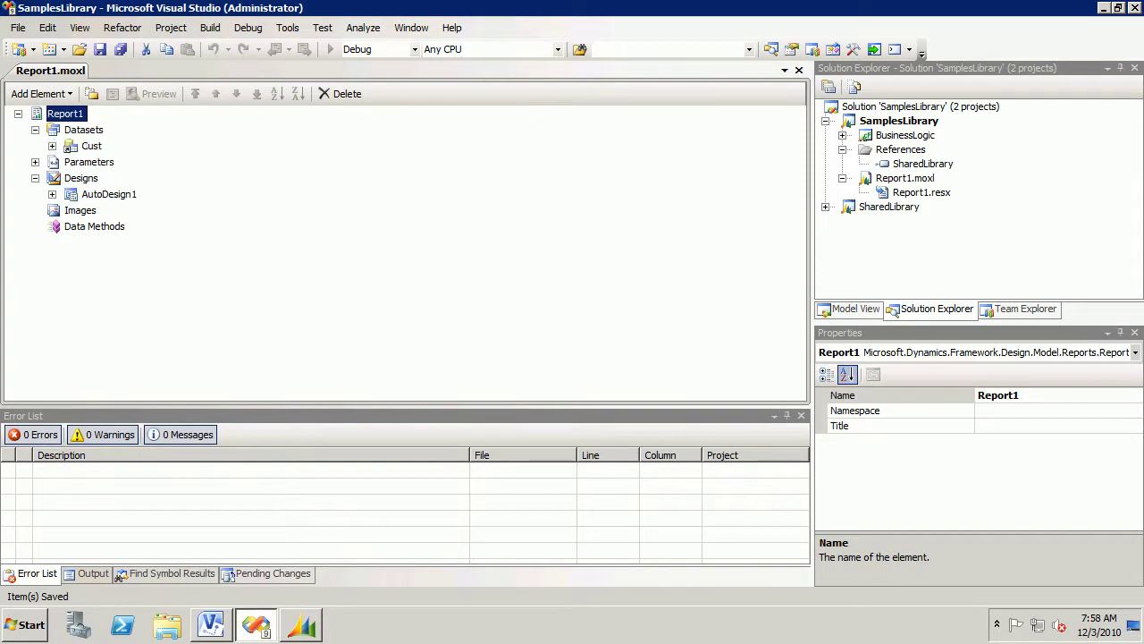
Create an auto design from the Cust dataset in the report's designs and preview it.
{"action": "left_click", "coordinate": [91, 146]}
{"action": "left_click_drag", "start_coordinate": [92, 146], "coordinate": [81, 178]}
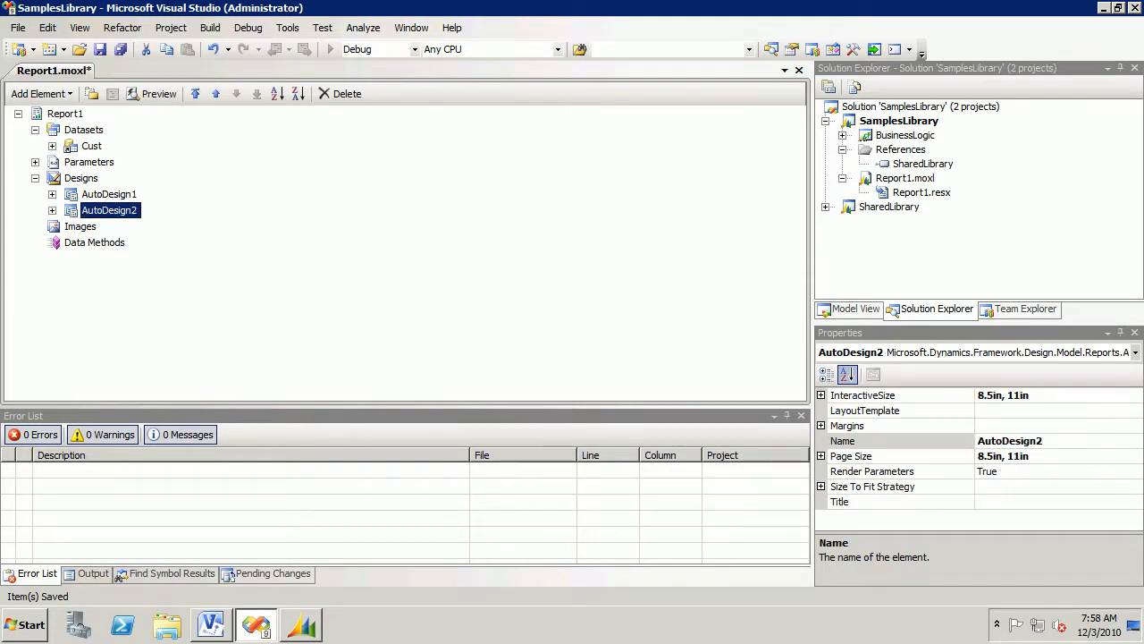
{"action": "right_click", "coordinate": [131, 212]}
{"action": "left_click", "coordinate": [186, 310]}
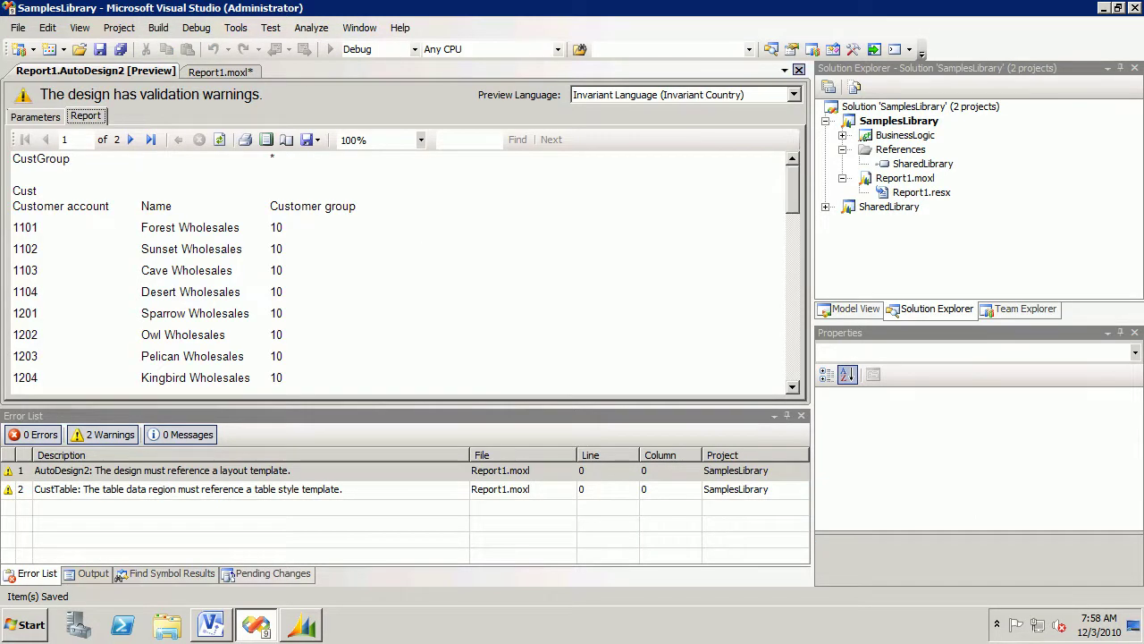
Close the preview and delete the AutoDesign2 design.
{"action": "left_click", "coordinate": [785, 70]}
{"action": "right_click", "coordinate": [121, 212]}
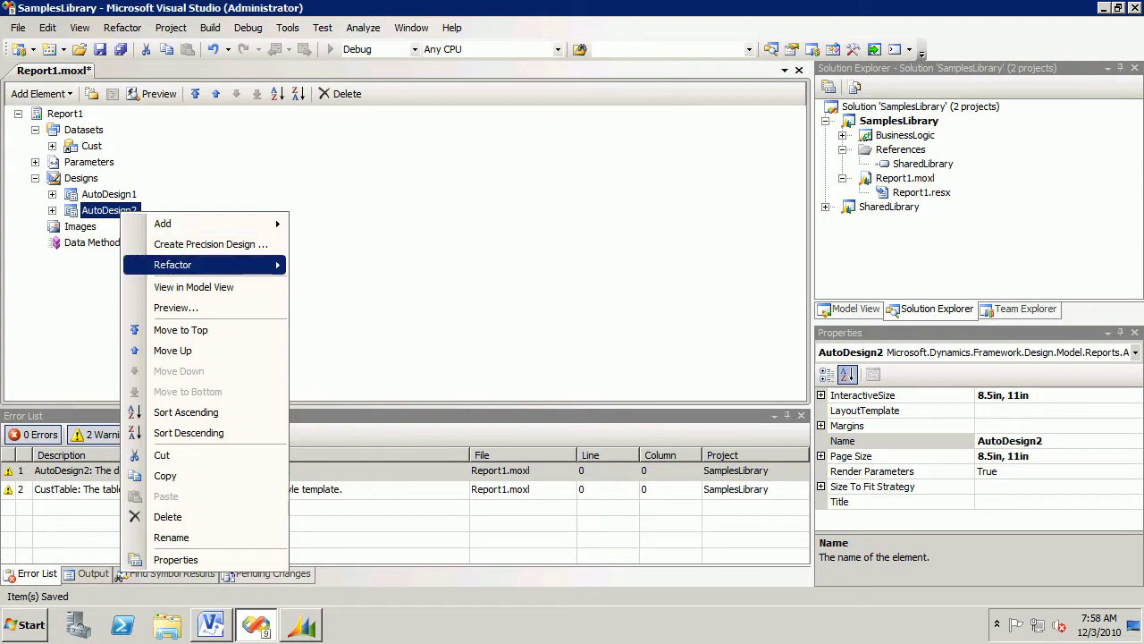
{"action": "left_click", "coordinate": [167, 517]}
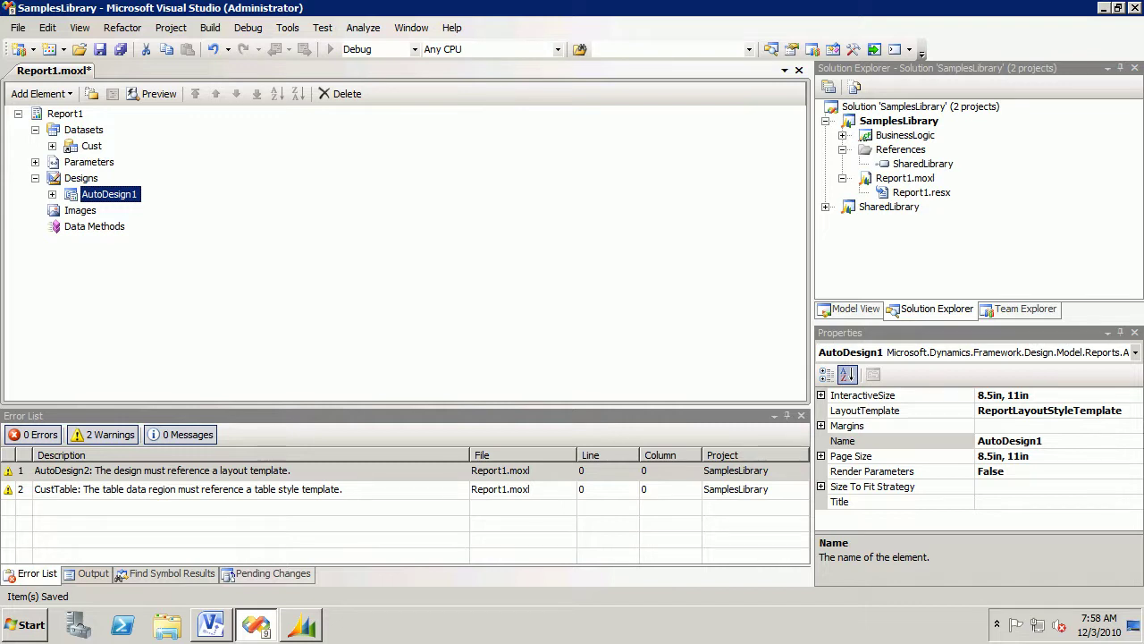
Add an empty auto design to the Designs node, keeping its default name.
{"action": "left_click", "coordinate": [81, 178]}
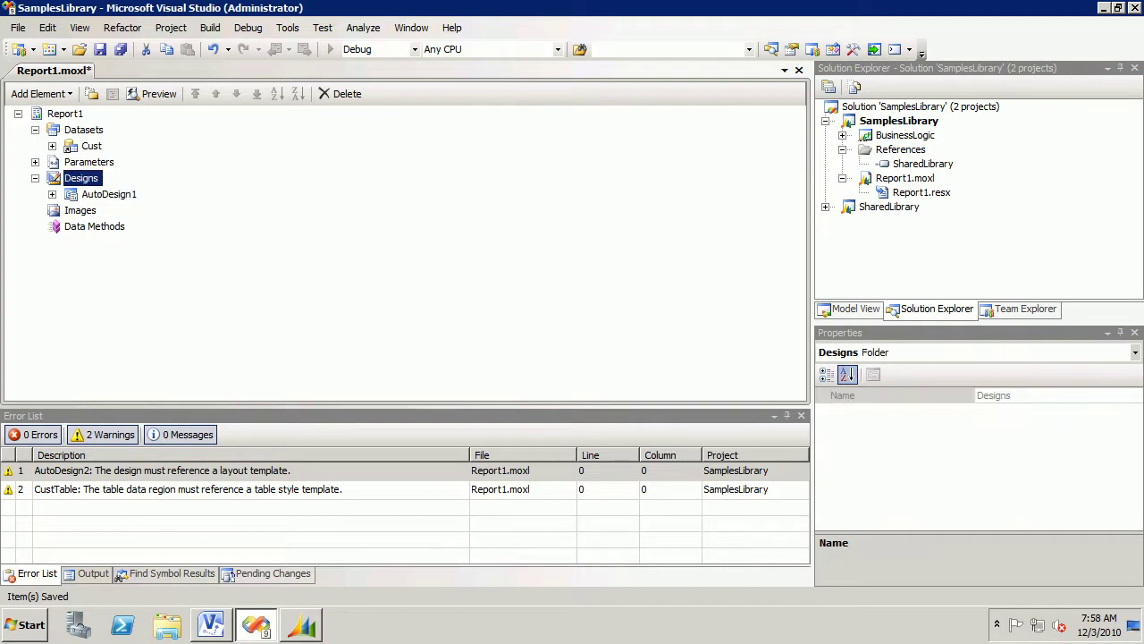
{"action": "right_click", "coordinate": [91, 178]}
{"action": "mouse_move", "coordinate": [134, 192]}
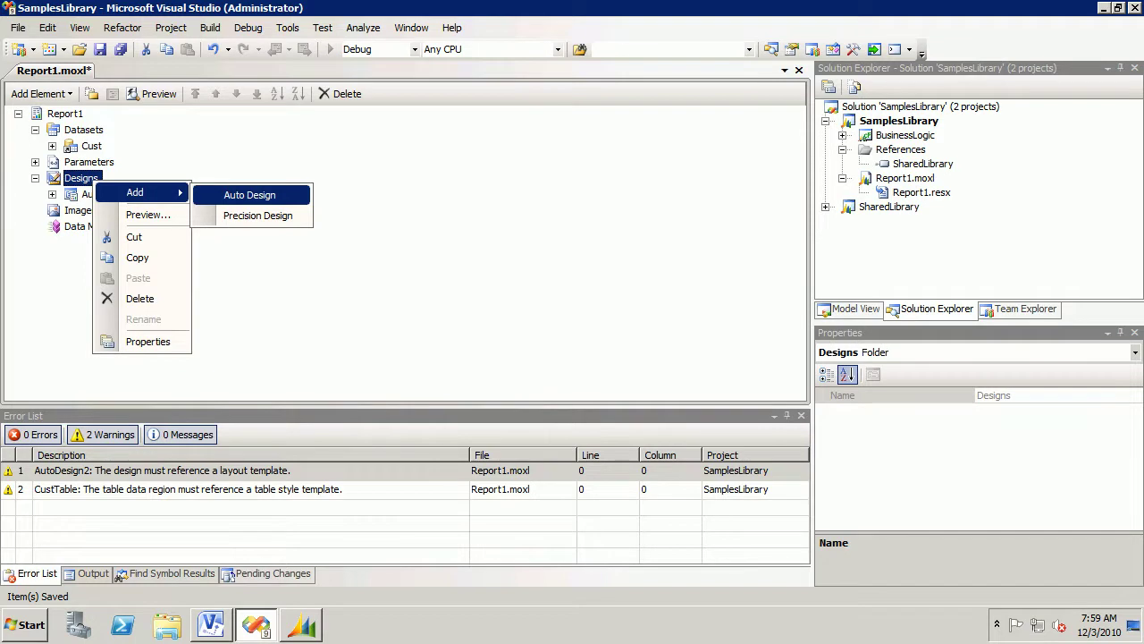
{"action": "key", "text": "Return"}
{"action": "left_click", "coordinate": [94, 243]}
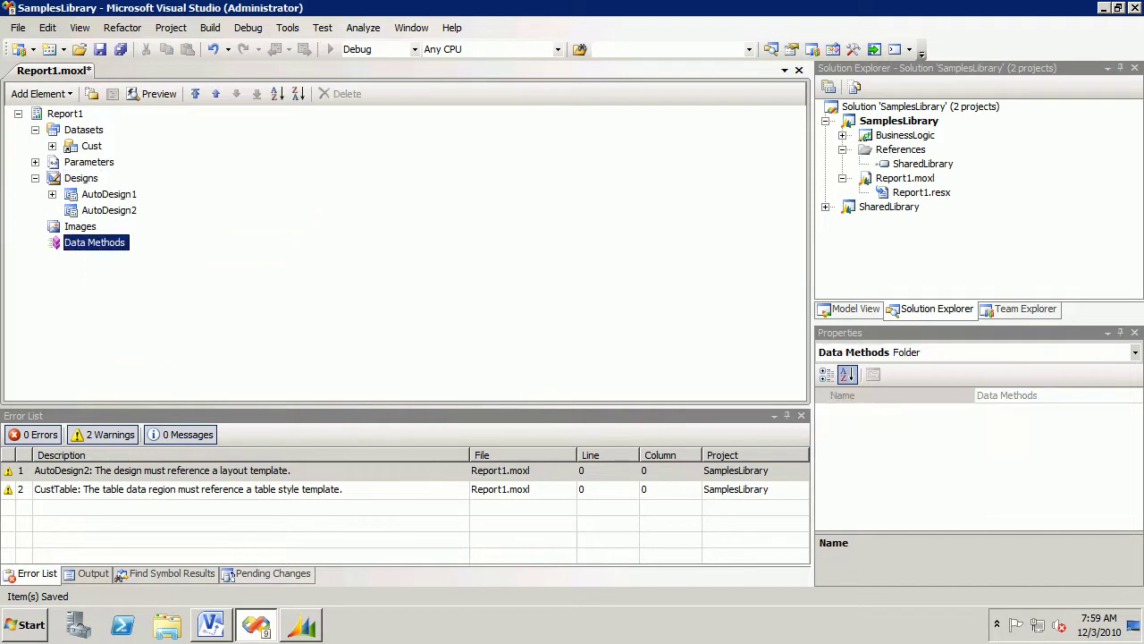
Preview the empty AutoDesign2 to check its validation messages, and close the preview.
{"action": "left_click", "coordinate": [109, 210]}
{"action": "right_click", "coordinate": [129, 212]}
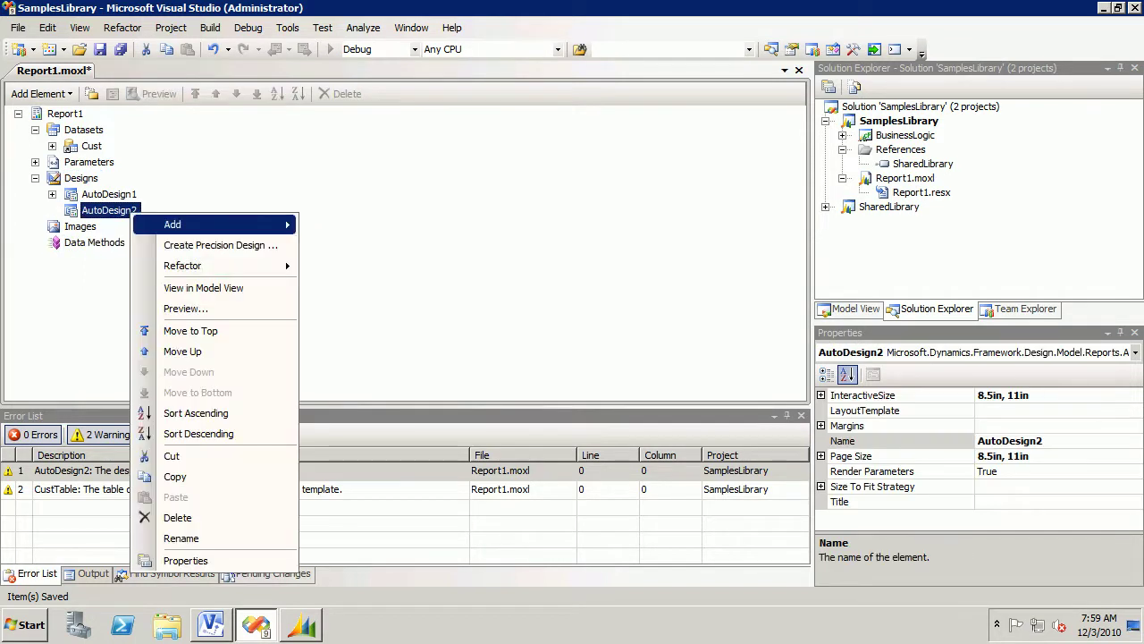
{"action": "left_click", "coordinate": [190, 309]}
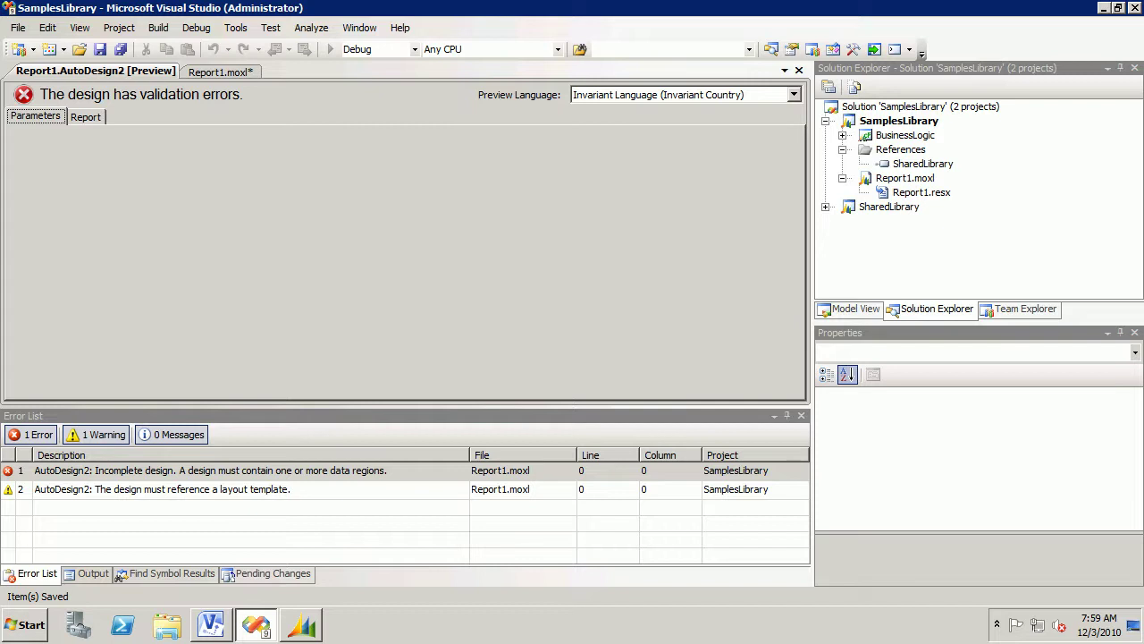
{"action": "left_click", "coordinate": [798, 69]}
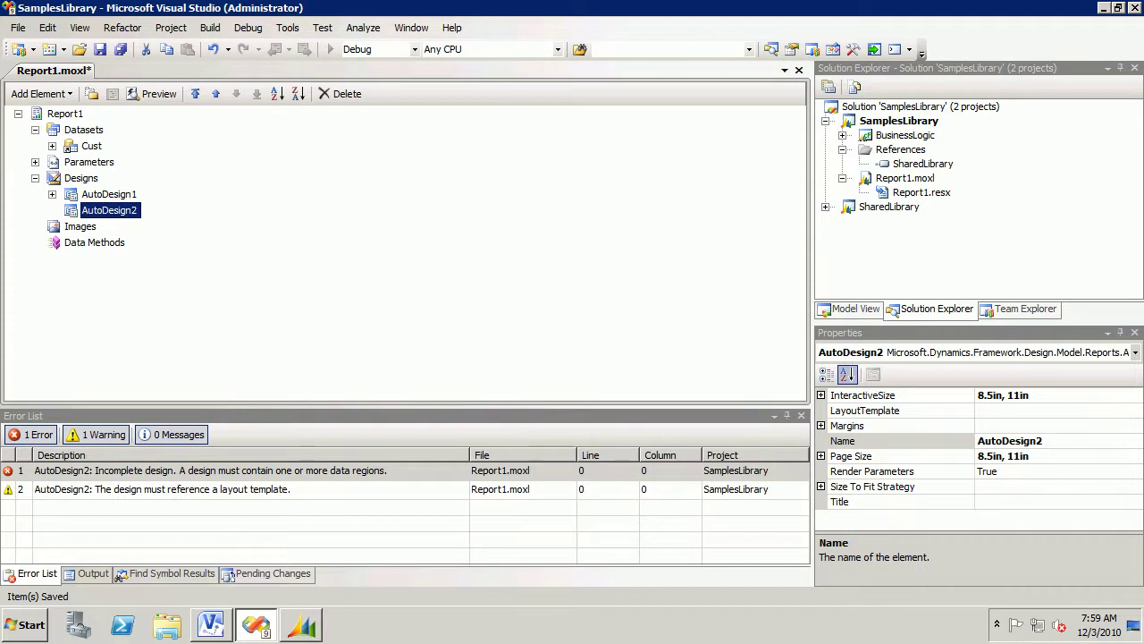
Add a Table data region to AutoDesign2, keeping its default name.
{"action": "right_click", "coordinate": [134, 212]}
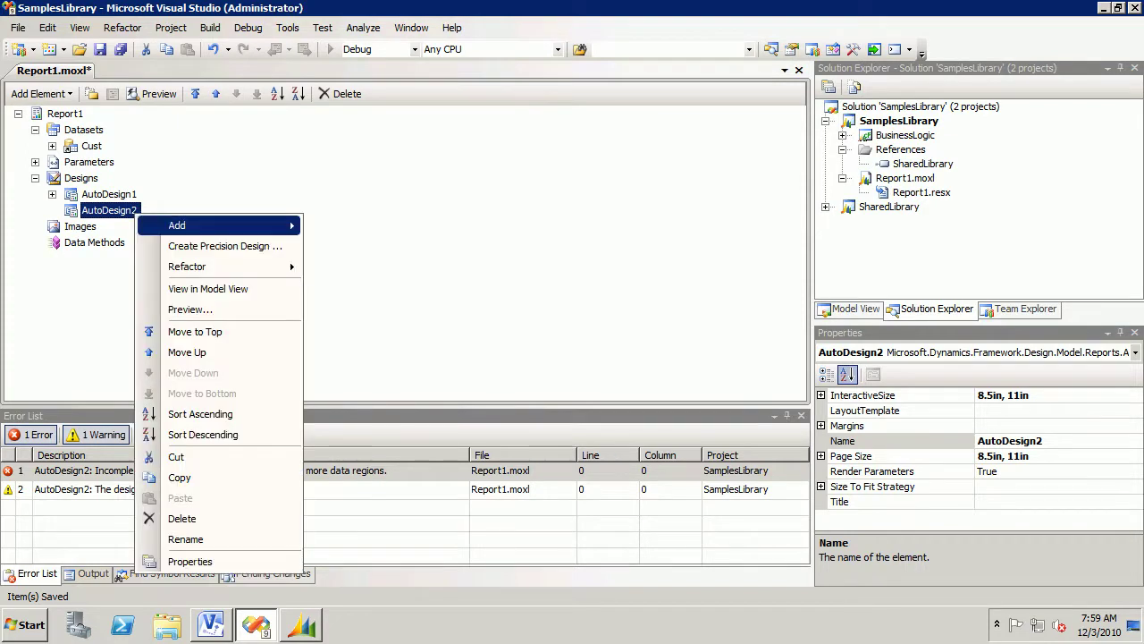
{"action": "mouse_move", "coordinate": [215, 225]}
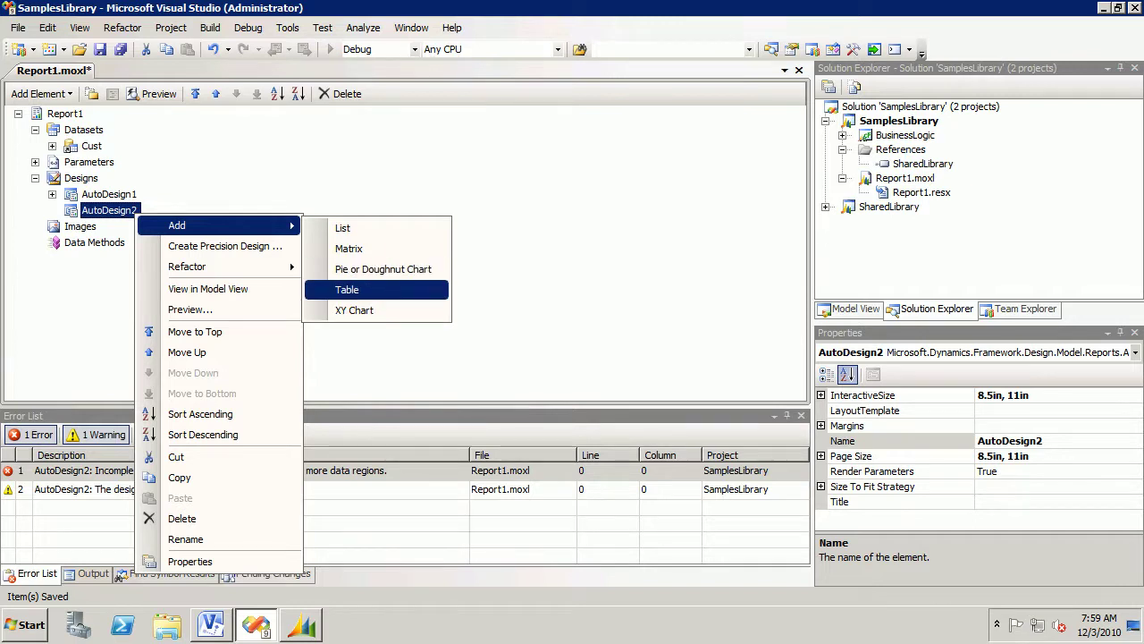
{"action": "left_click", "coordinate": [347, 290]}
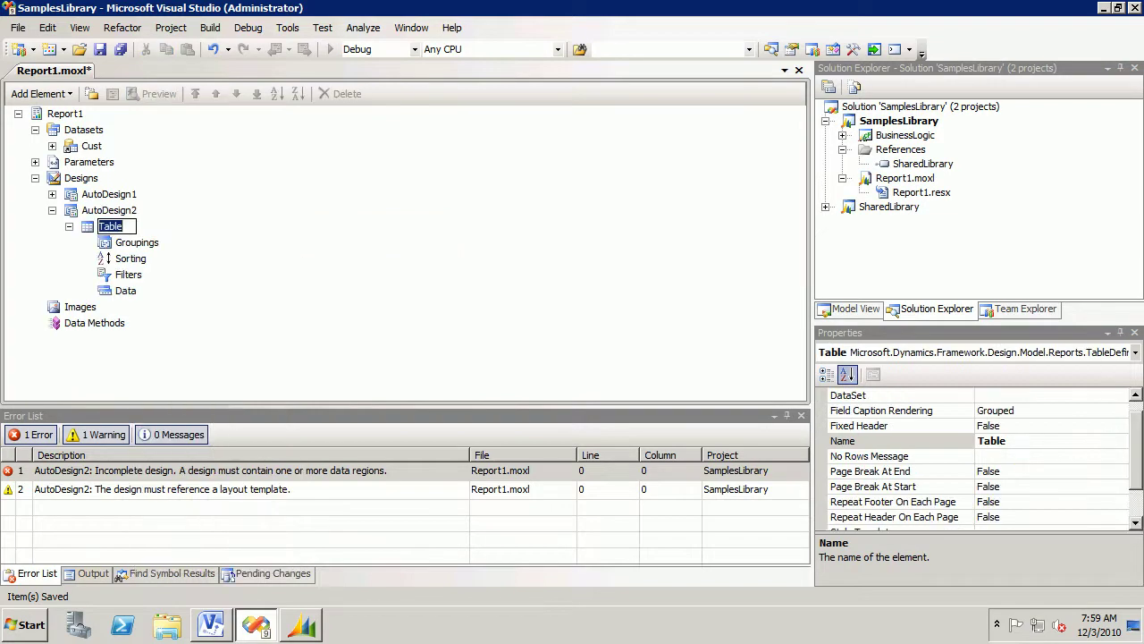
{"action": "left_click", "coordinate": [80, 306]}
Preview AutoDesign2 with its new table to check validation, and return to the Report1 model.
{"action": "right_click", "coordinate": [145, 212]}
{"action": "left_click", "coordinate": [206, 309]}
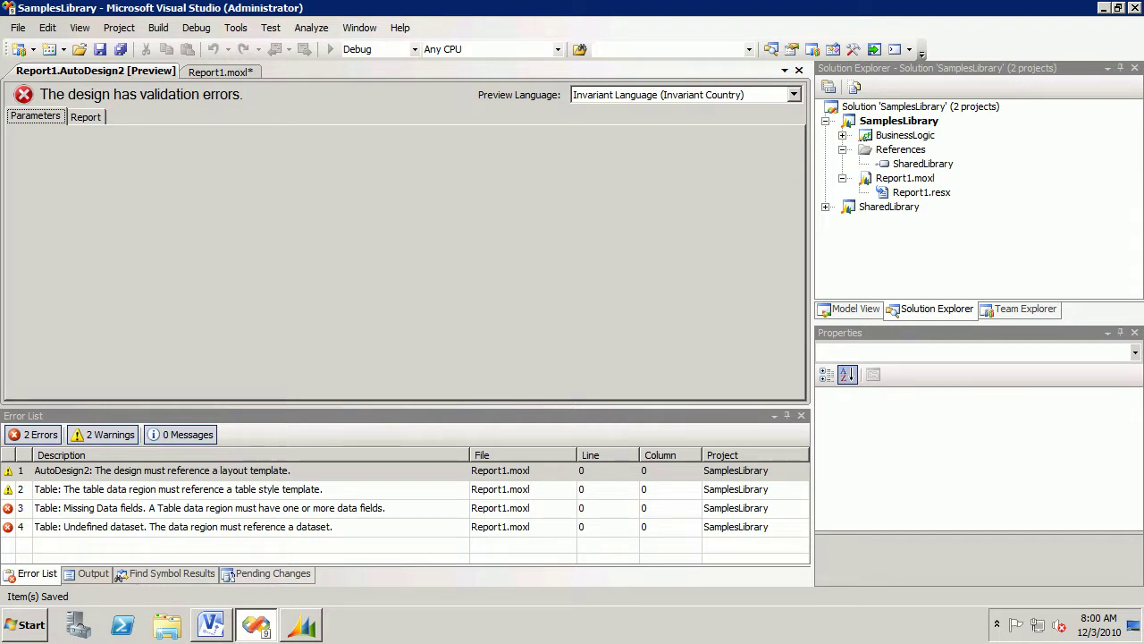
{"action": "left_click", "coordinate": [220, 72]}
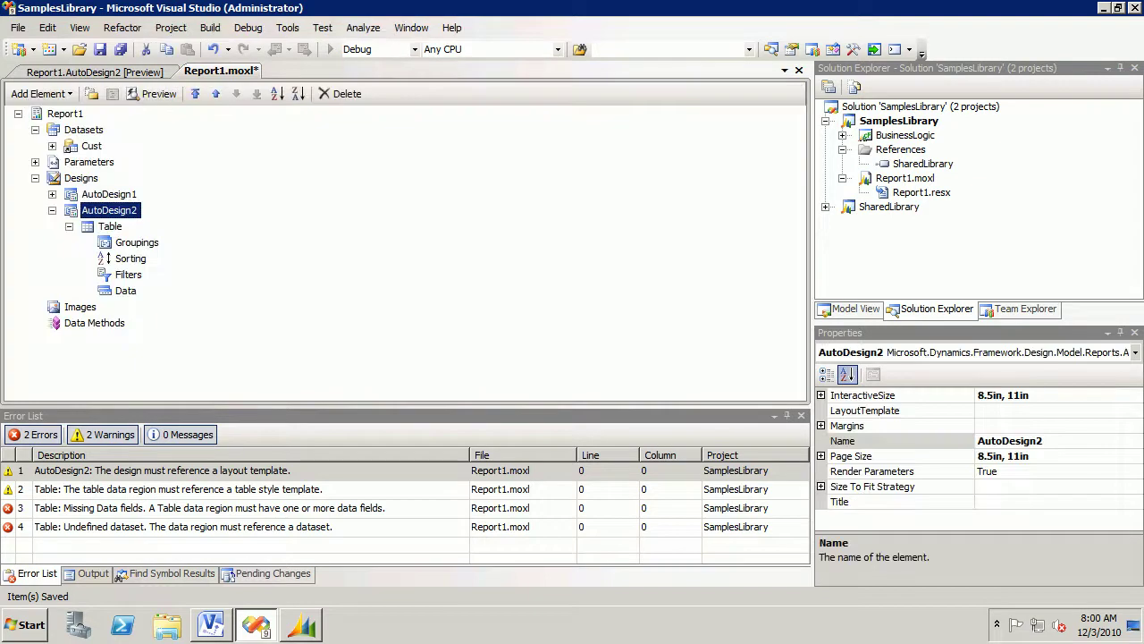
Set the DataSet property of the table in AutoDesign2 to Cust.
{"action": "left_click", "coordinate": [110, 226]}
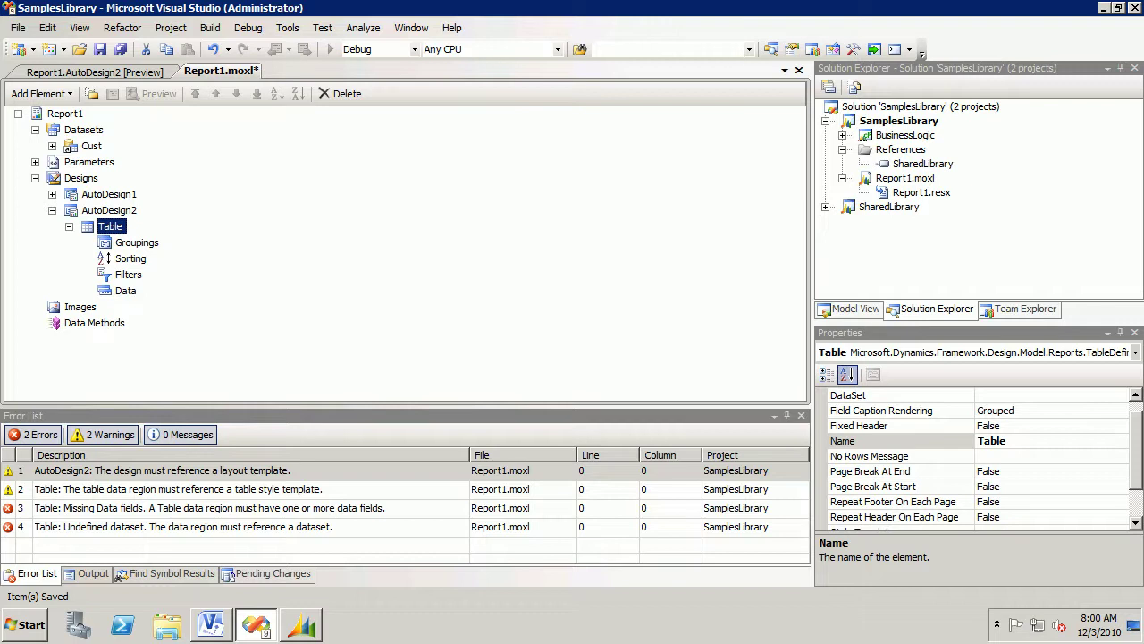
{"action": "key", "text": "F4"}
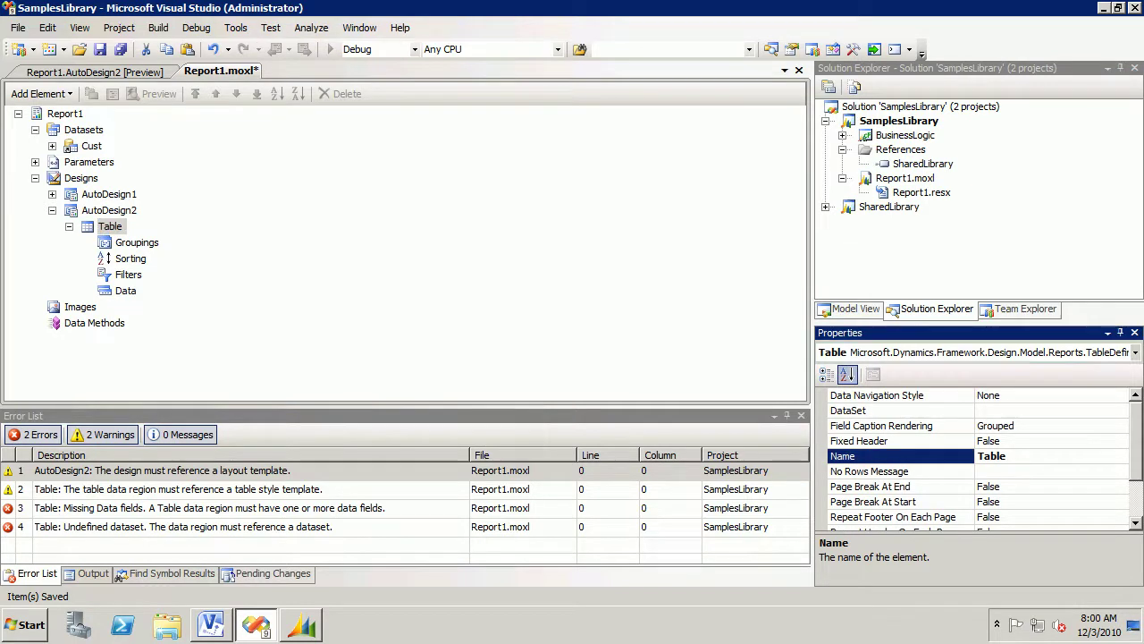
{"action": "left_click", "coordinate": [1037, 411]}
{"action": "key", "text": "alt+Down"}
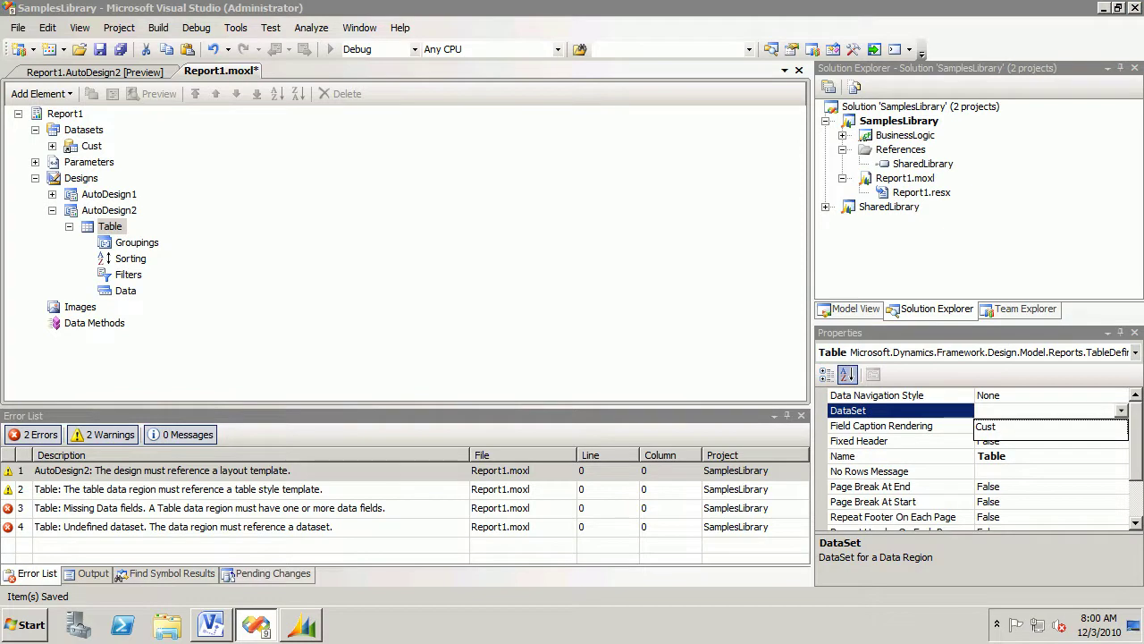
{"action": "key", "text": "Return"}
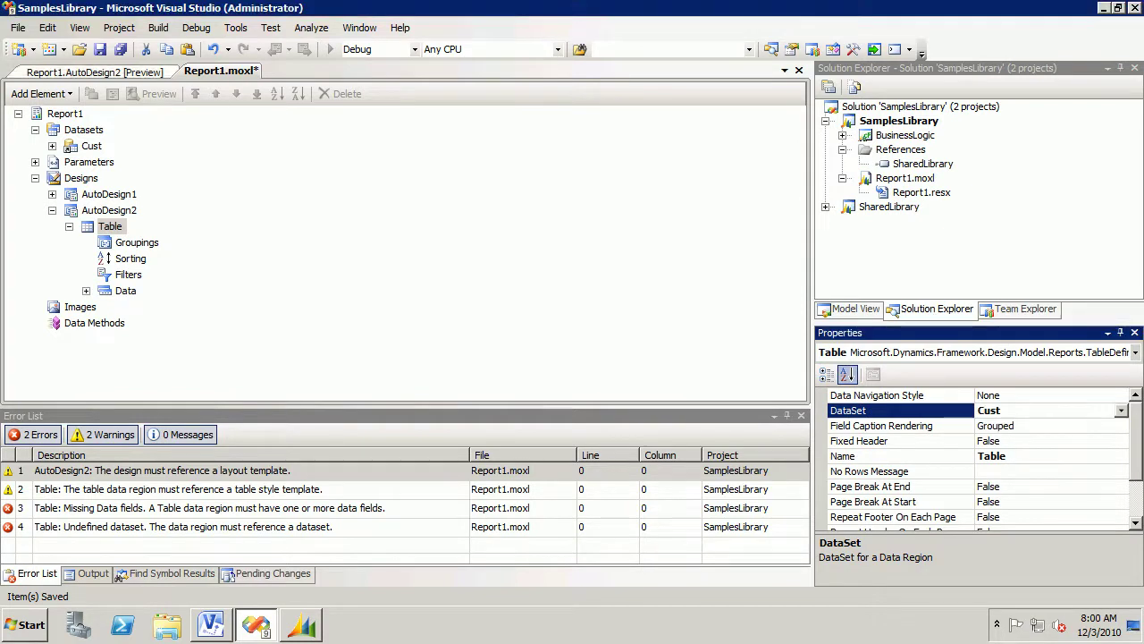
Review the rendered report in the open AutoDesign2 preview, and close the preview.
{"action": "left_click", "coordinate": [76, 72]}
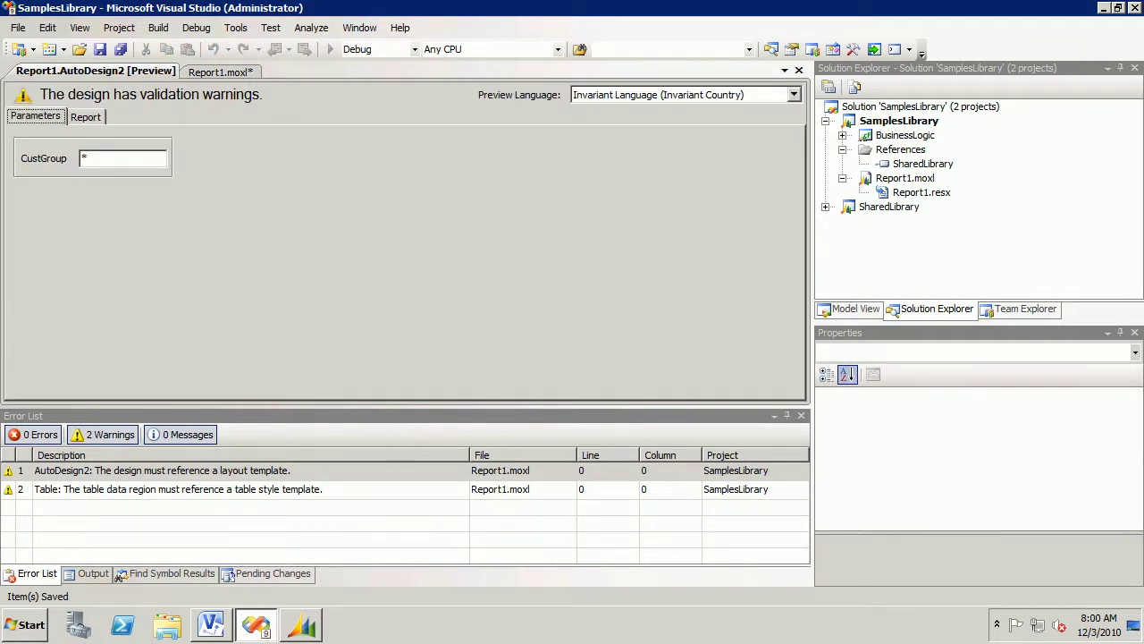
{"action": "left_click", "coordinate": [86, 117]}
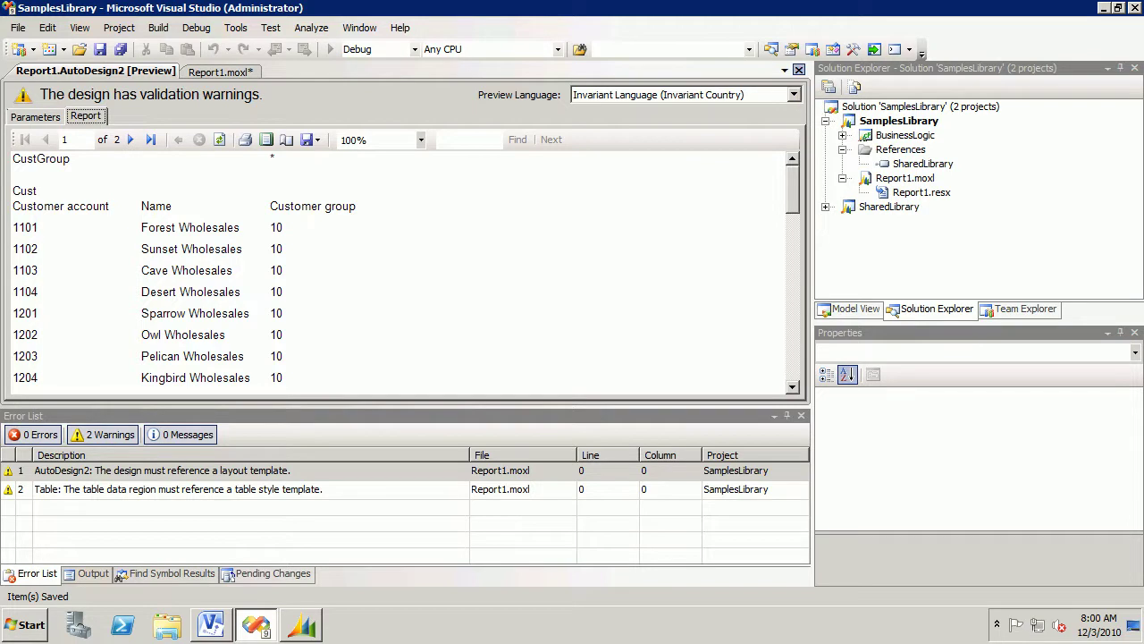
{"action": "left_click", "coordinate": [800, 70]}
Set the layout template of AutoDesign2 to ReportLayoutStyleTemplate.
{"action": "left_click", "coordinate": [109, 210]}
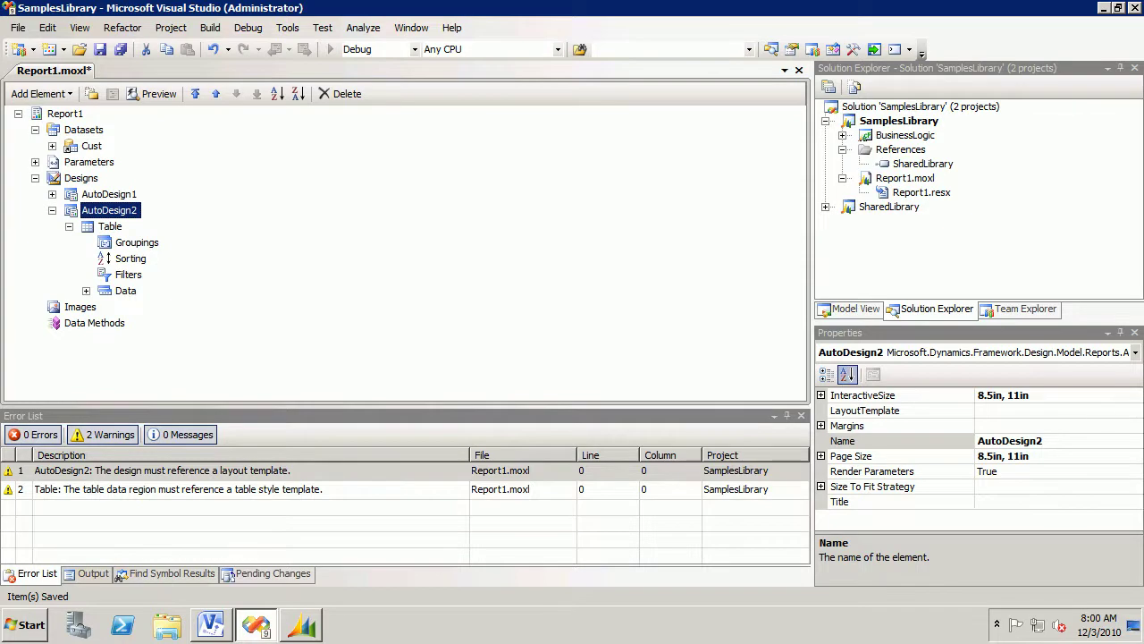
{"action": "left_click", "coordinate": [1055, 410]}
{"action": "left_click", "coordinate": [1136, 411]}
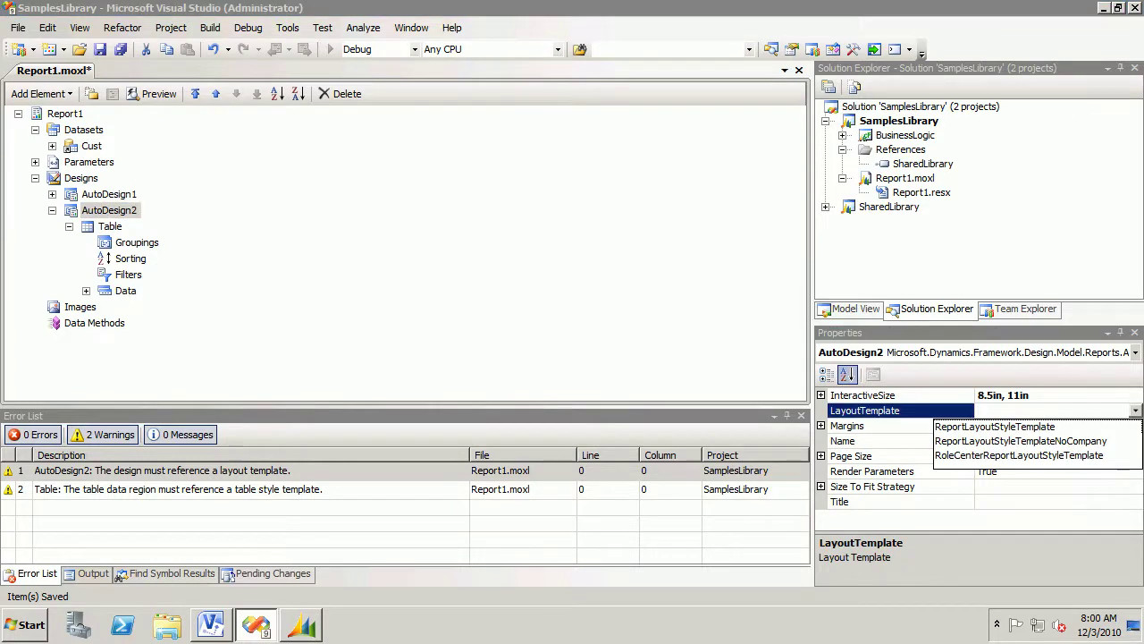
{"action": "left_click", "coordinate": [995, 428]}
Set the table's style template to TableStyleTemplate and save the report.
{"action": "left_click", "coordinate": [110, 226]}
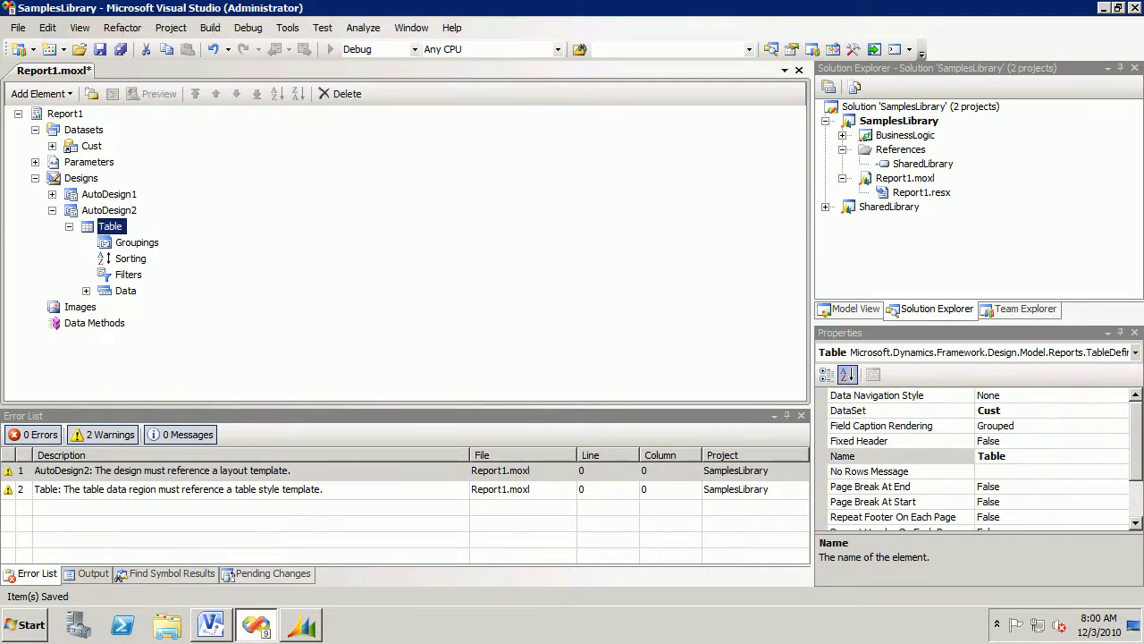
{"action": "left_click", "coordinate": [1136, 502]}
{"action": "left_click", "coordinate": [1051, 486]}
{"action": "left_click", "coordinate": [1122, 487]}
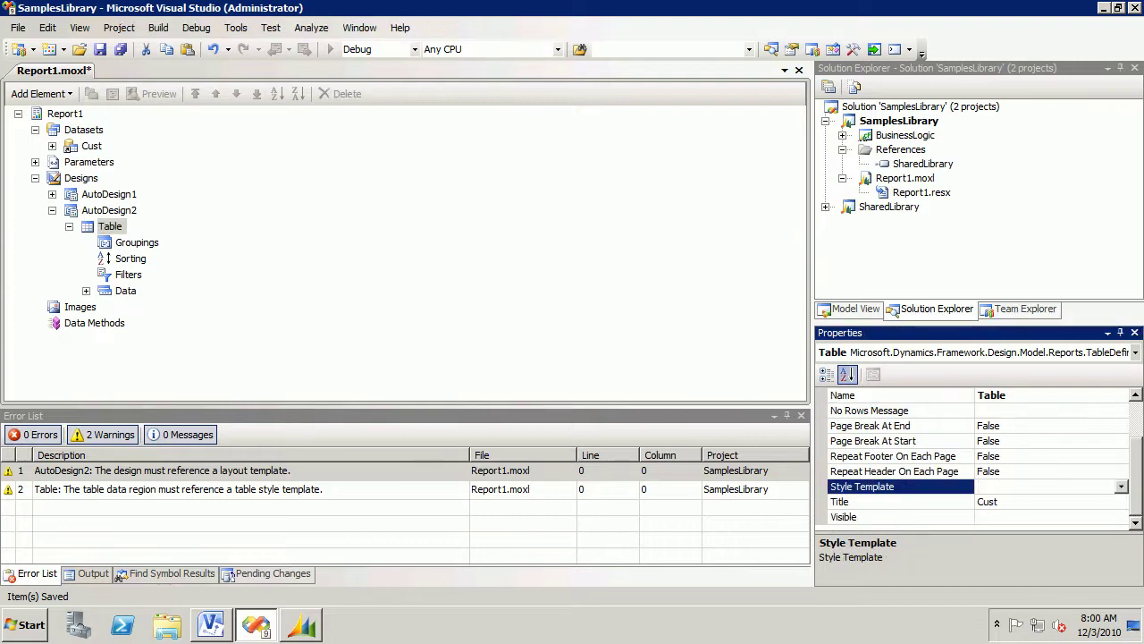
{"action": "left_click", "coordinate": [1031, 503]}
{"action": "left_click", "coordinate": [99, 49]}
Preview AutoDesign2 with its templates applied, look through the customer rows, and close the preview.
{"action": "right_click", "coordinate": [132, 211]}
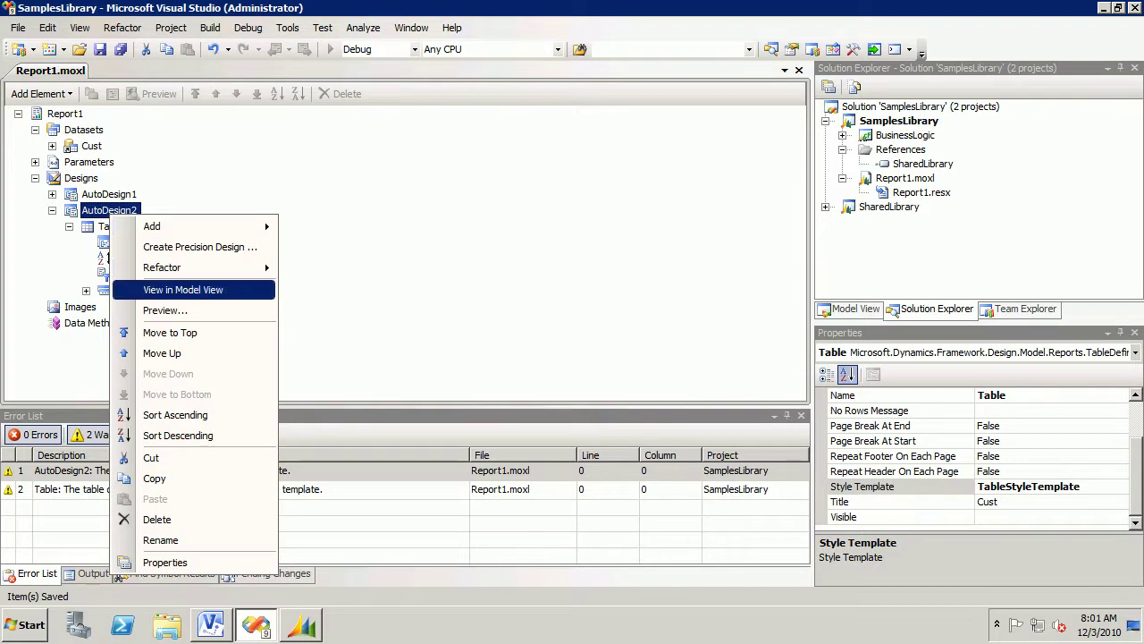
{"action": "left_click", "coordinate": [166, 309]}
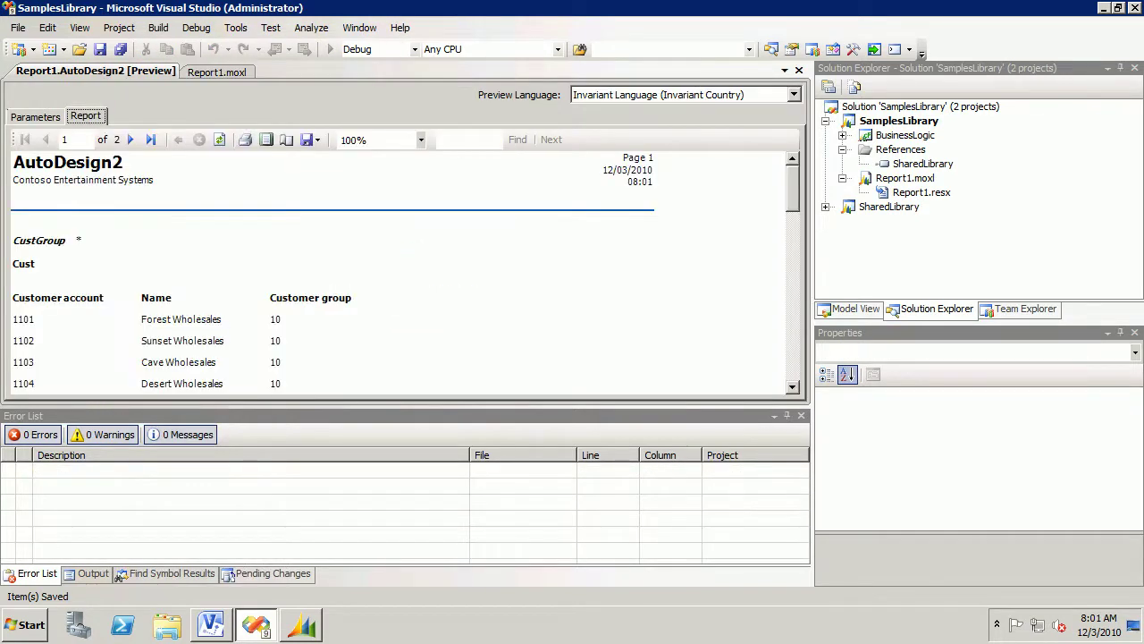
{"action": "scroll", "coordinate": [398, 268], "scroll_direction": "down", "scroll_amount": 3}
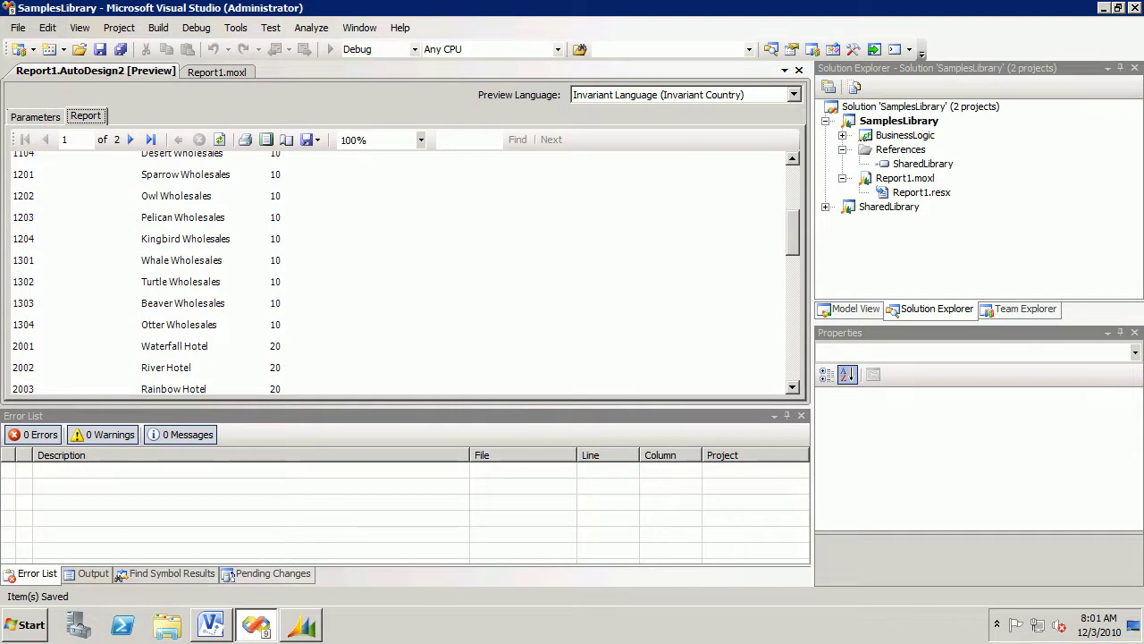
{"action": "left_click", "coordinate": [799, 70]}
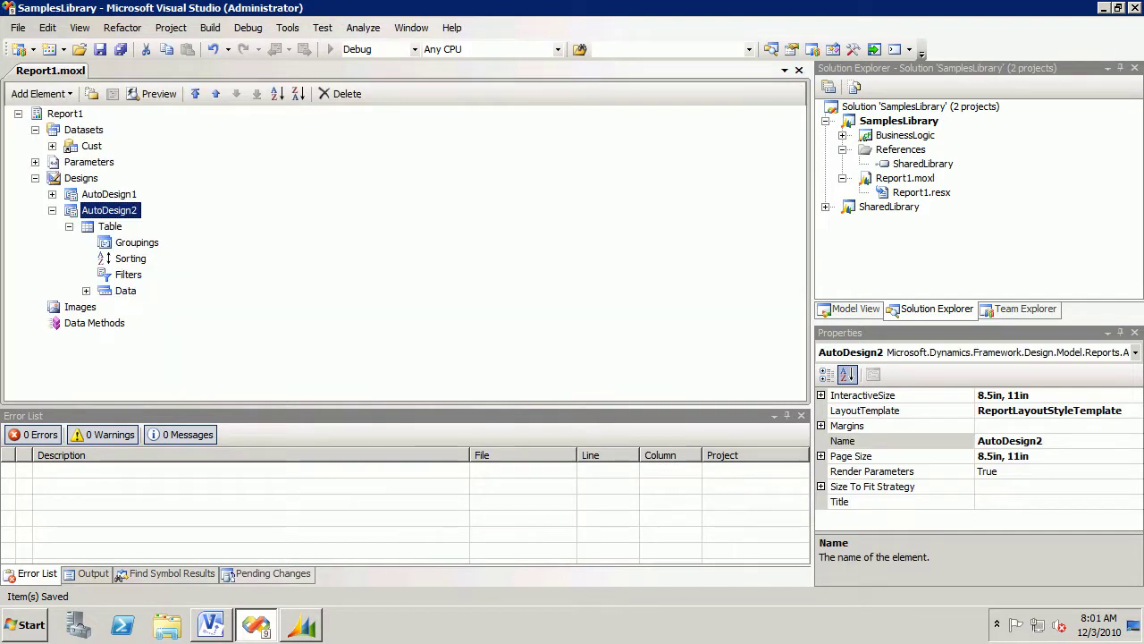